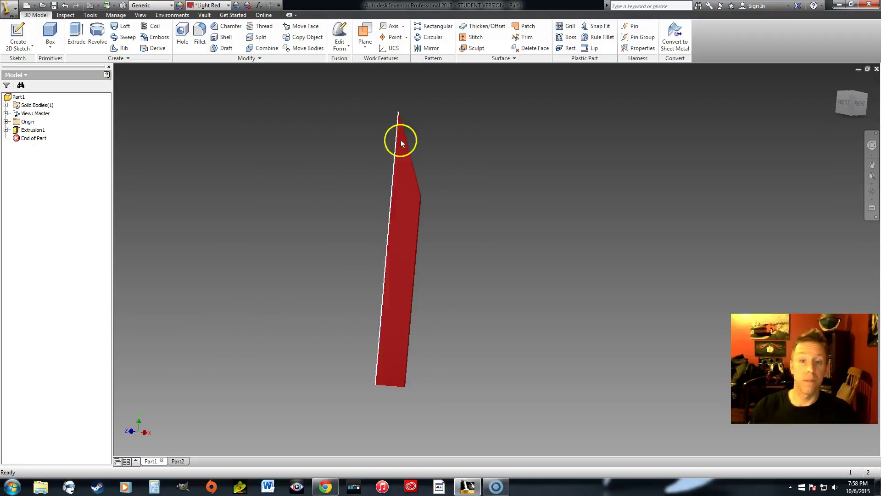
Step: Start saving the red blade part, Part1, under a new name, and move the save dialog clear of the model
click(177, 461)
click(151, 461)
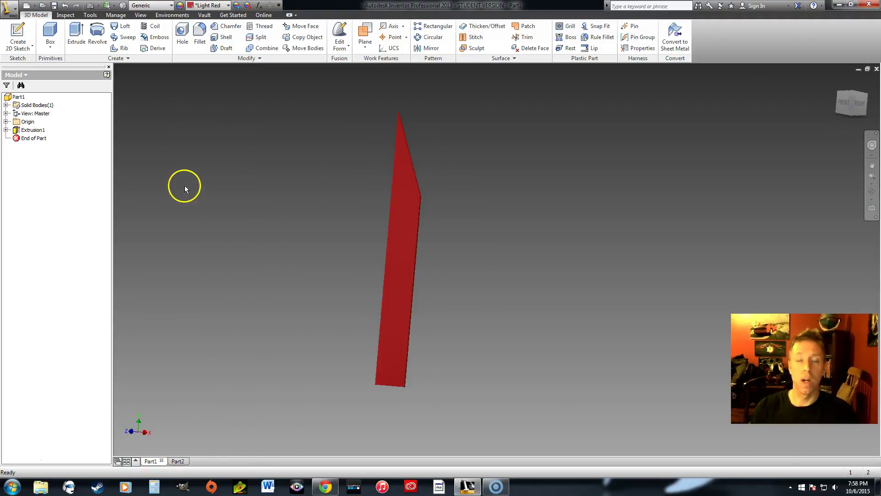
click(10, 10)
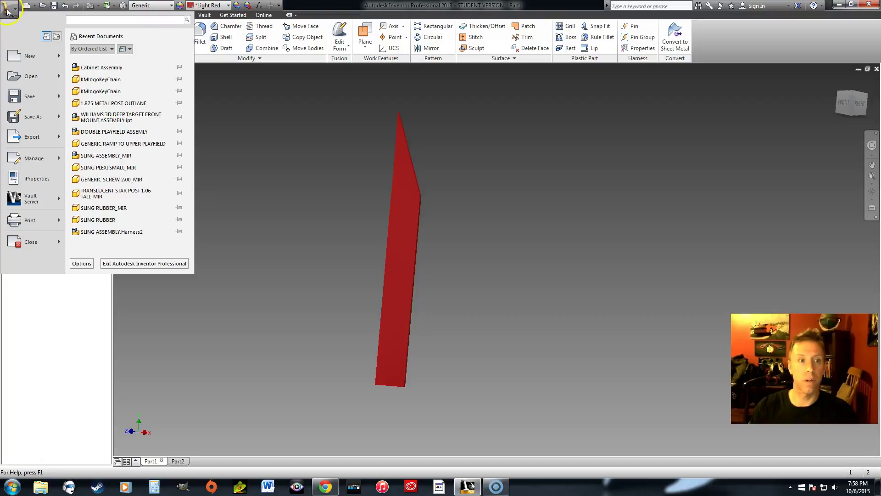
click(33, 120)
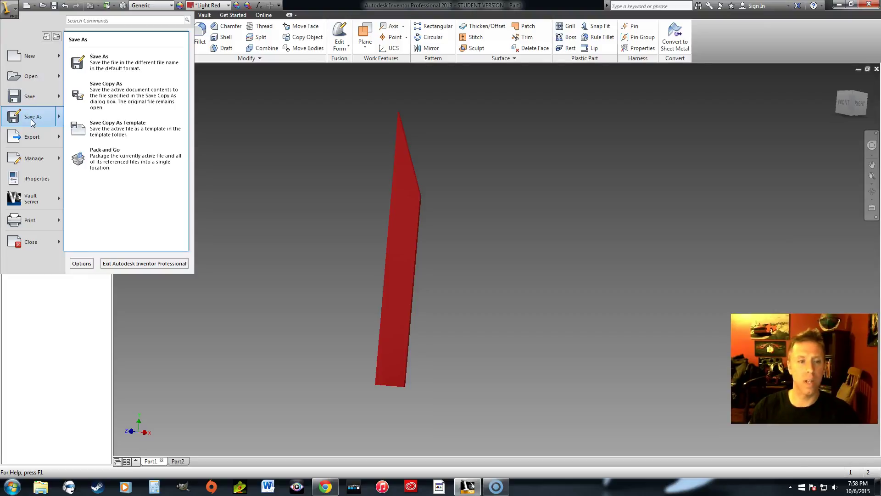
click(32, 121)
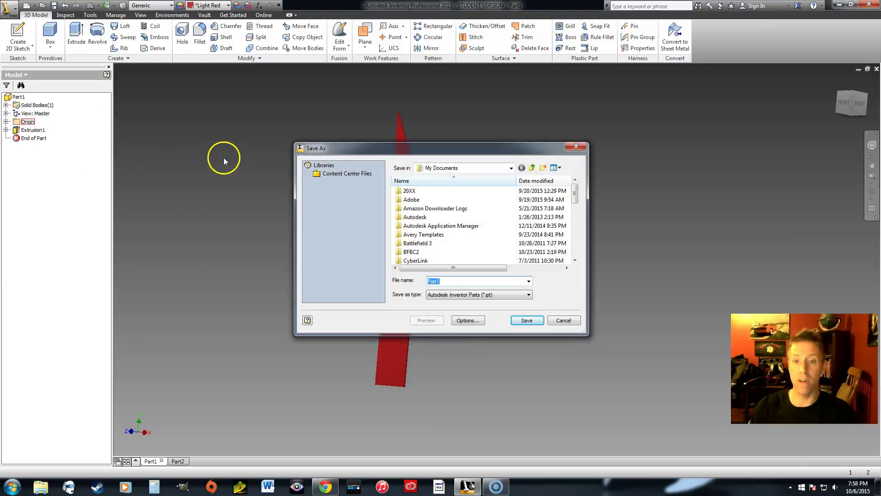
drag(470, 152, 230, 179)
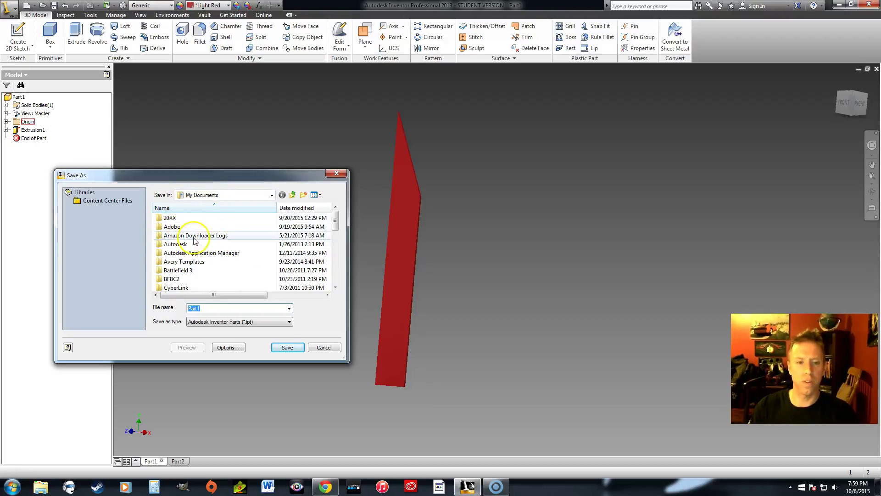
Step: Change the save location from My Documents up to the Desktop level and into Computer to view the drives
click(294, 196)
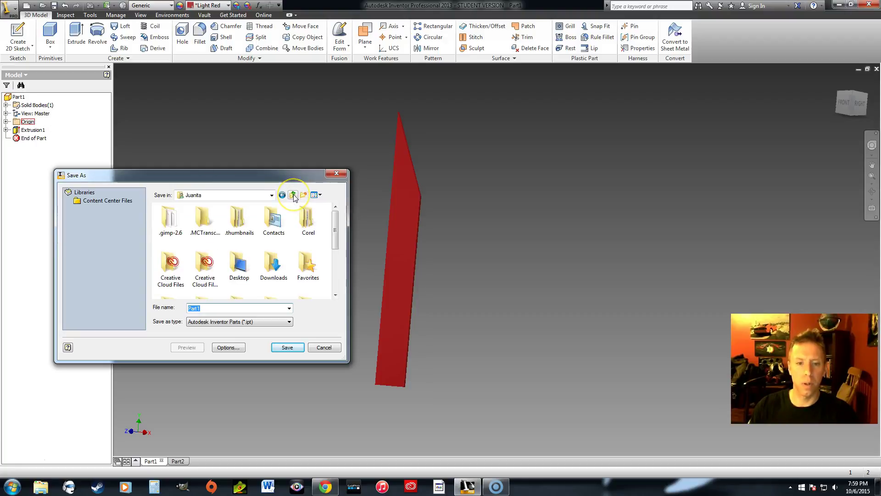
click(294, 196)
click(294, 195)
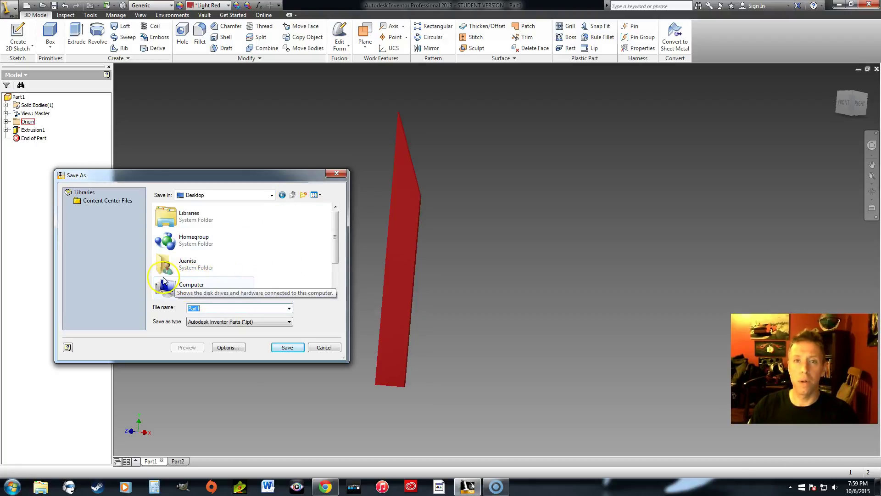
double_click(190, 287)
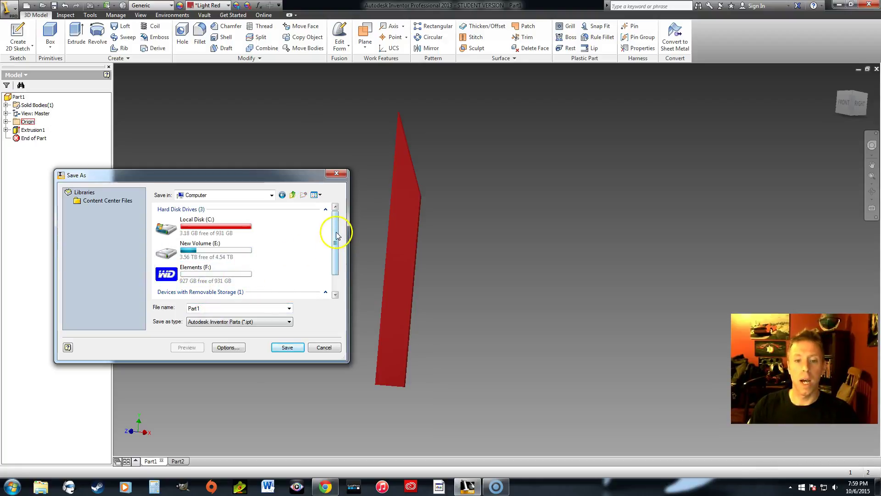
scroll(334, 227, down, 2)
scroll(335, 231, down, 1)
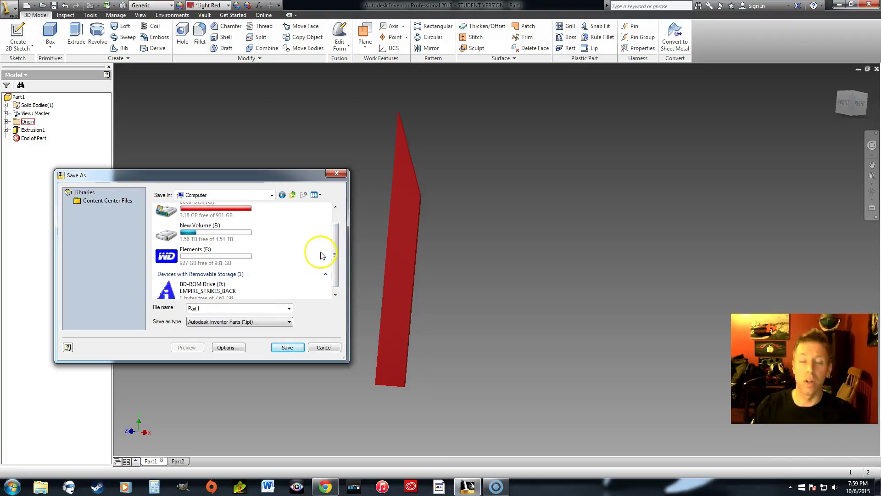
scroll(336, 242, up, 2)
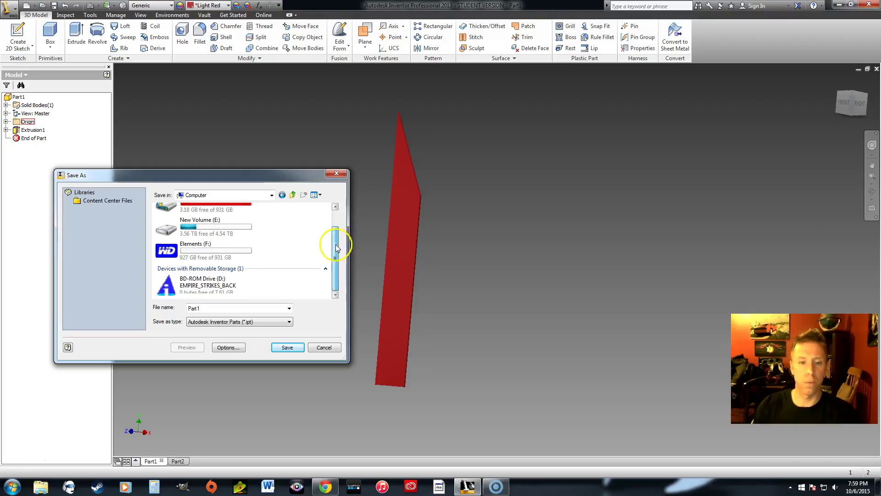
Step: Go back up to the Desktop level and reopen Computer to review the available drives
click(293, 195)
double_click(187, 289)
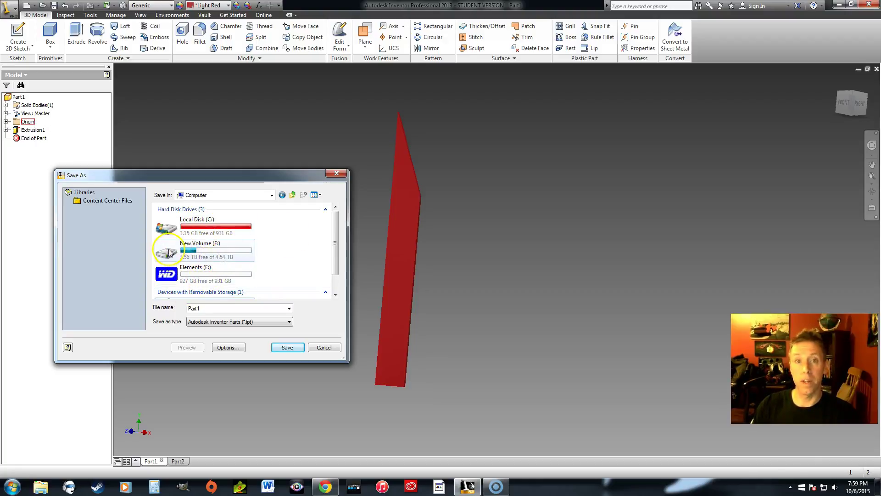
drag(337, 227, 339, 254)
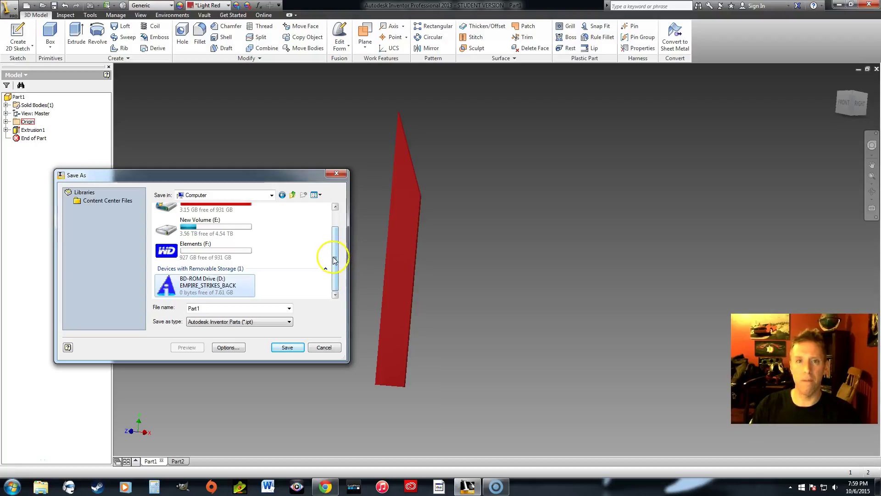
click(302, 255)
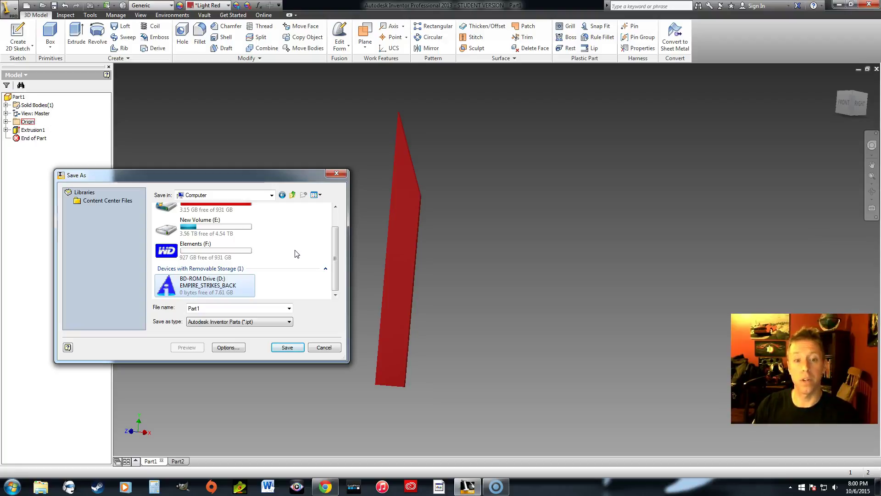
scroll(336, 248, up, 2)
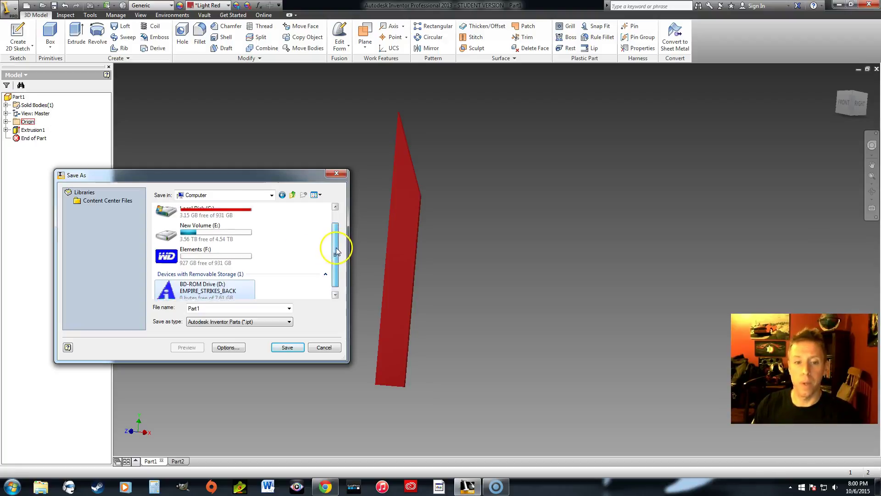
click(293, 195)
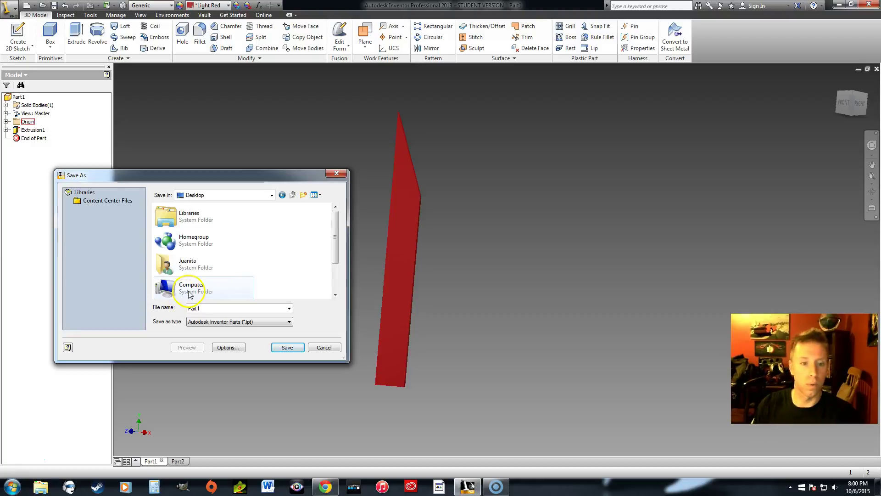
double_click(205, 292)
Step: Open the Elements (F:) drive and create a new folder named STEM on it
mouse_move(335, 238)
mouse_down()
mouse_move(338, 255)
mouse_move(338, 246)
mouse_up()
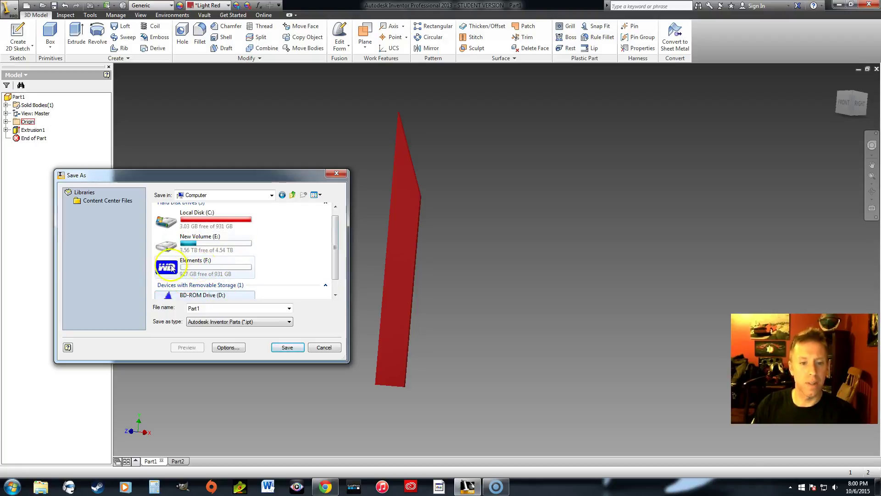
double_click(218, 270)
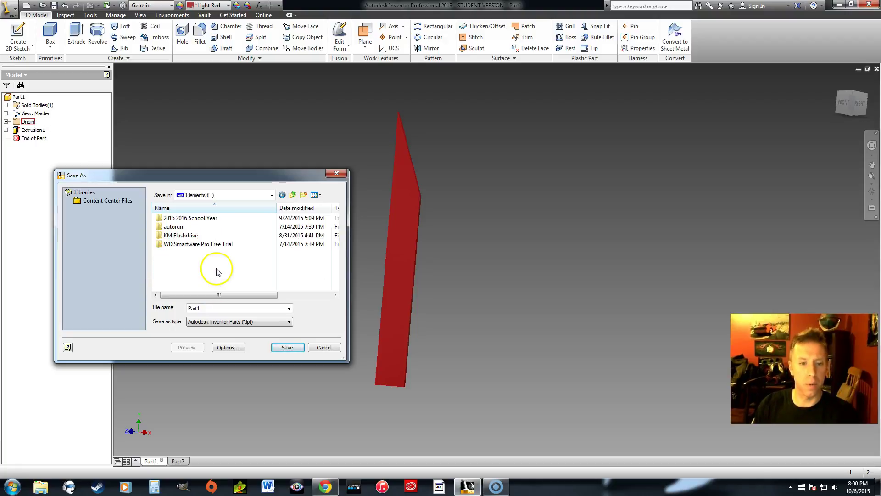
right_click(182, 258)
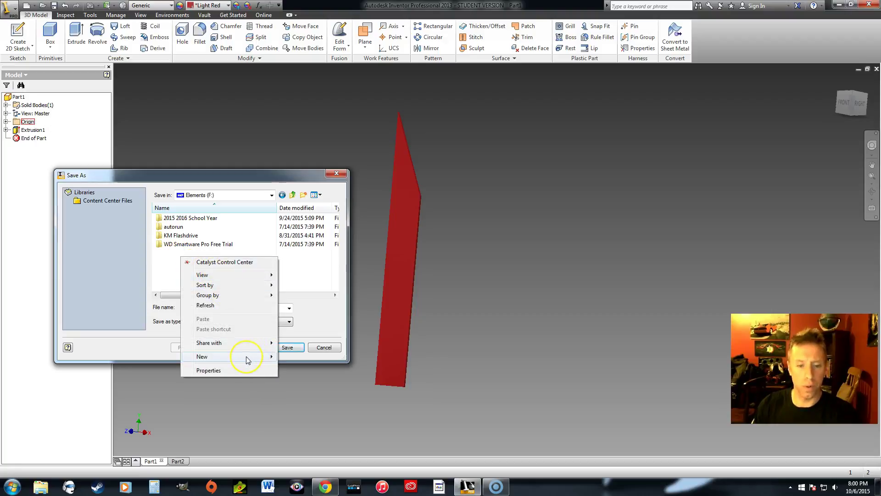
mouse_move(247, 357)
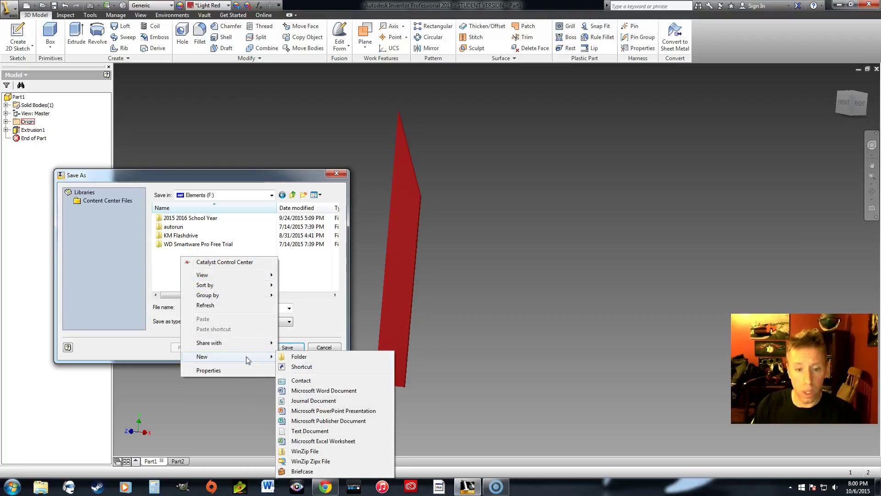
click(299, 358)
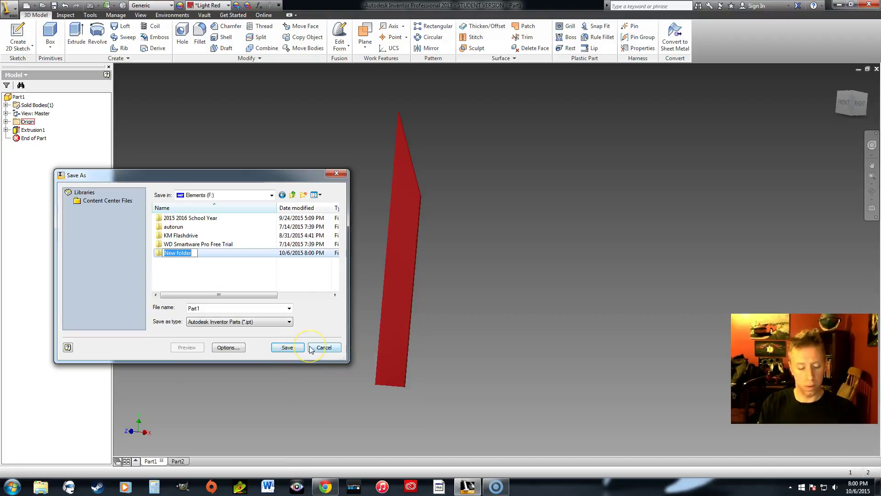
text(STEM)
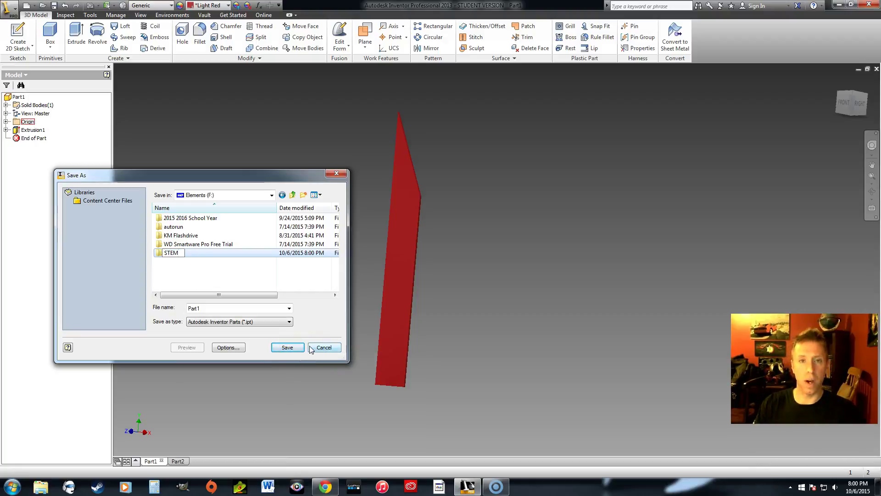
click(291, 323)
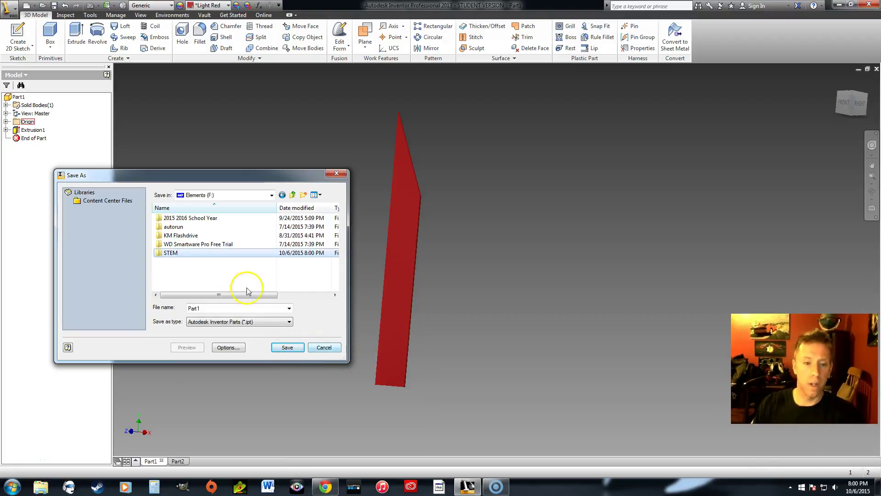
Step: Open the STEM folder and create a subfolder named 7th Grade inside it
double_click(173, 254)
right_click(197, 232)
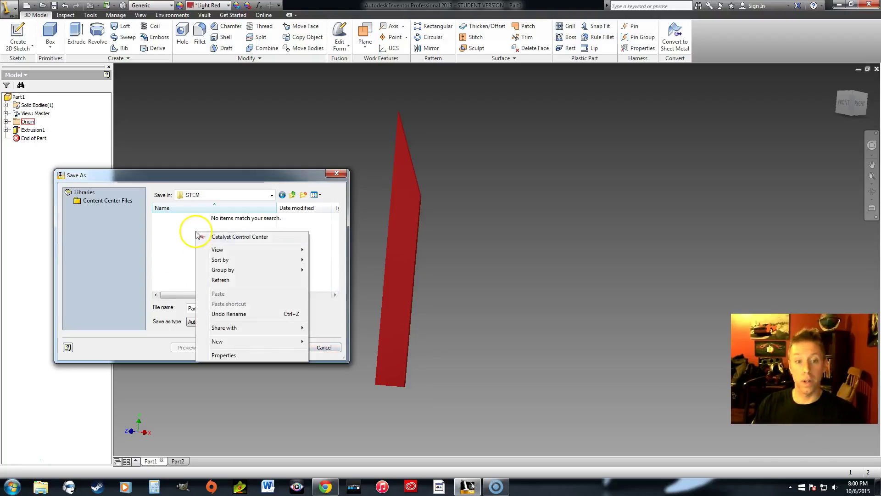
mouse_move(269, 342)
click(342, 343)
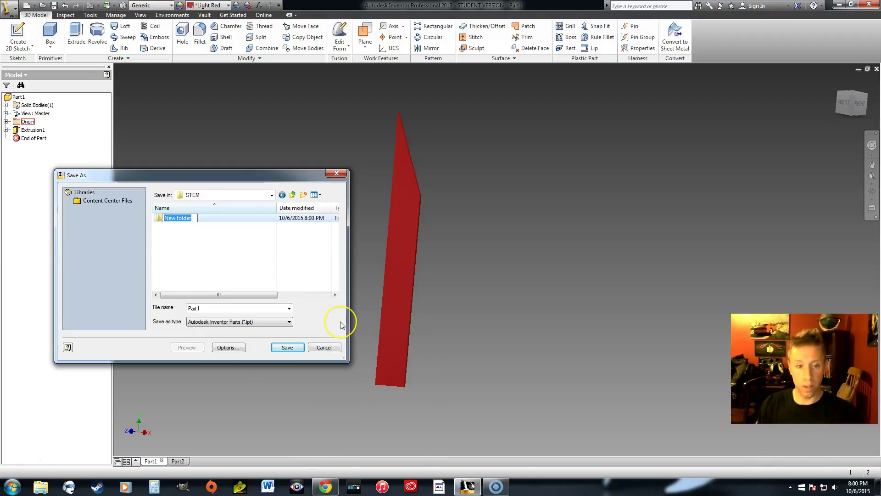
text(7)
text(de)
click(291, 305)
Step: Open the 7th Grade folder and create a subfolder named 3D Modeling inside it
double_click(190, 222)
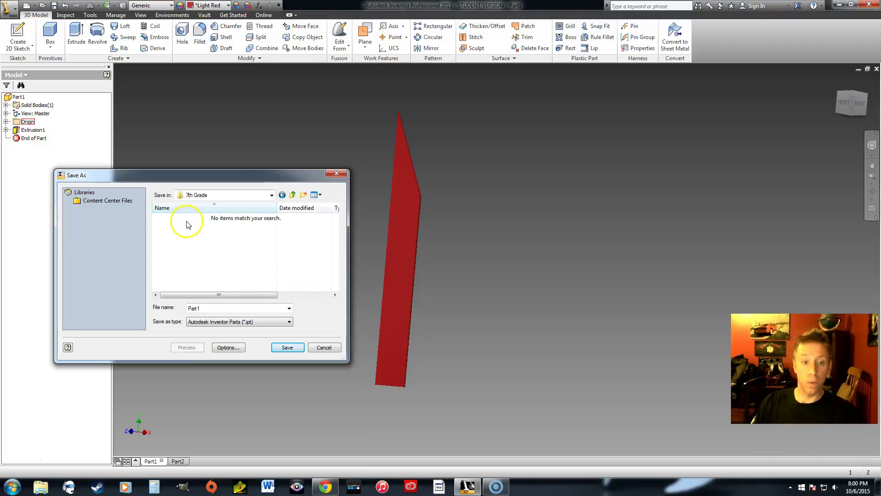
right_click(192, 250)
mouse_move(298, 359)
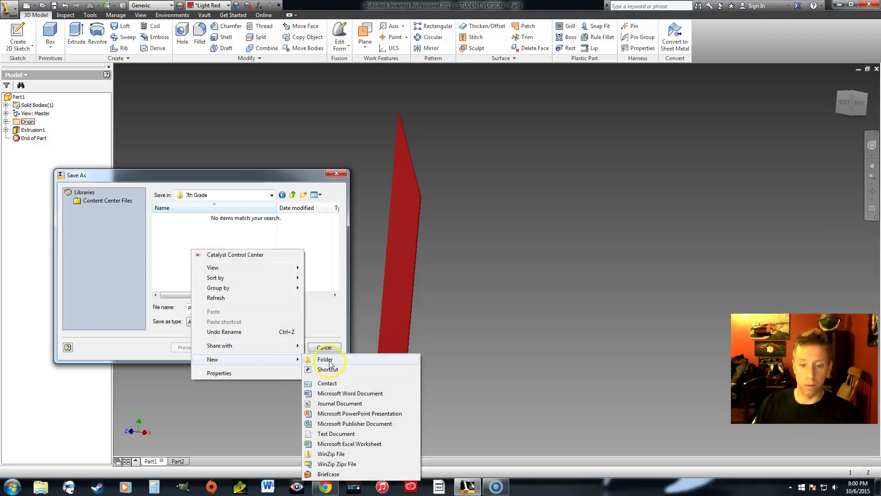
click(329, 361)
text(3D Modeling)
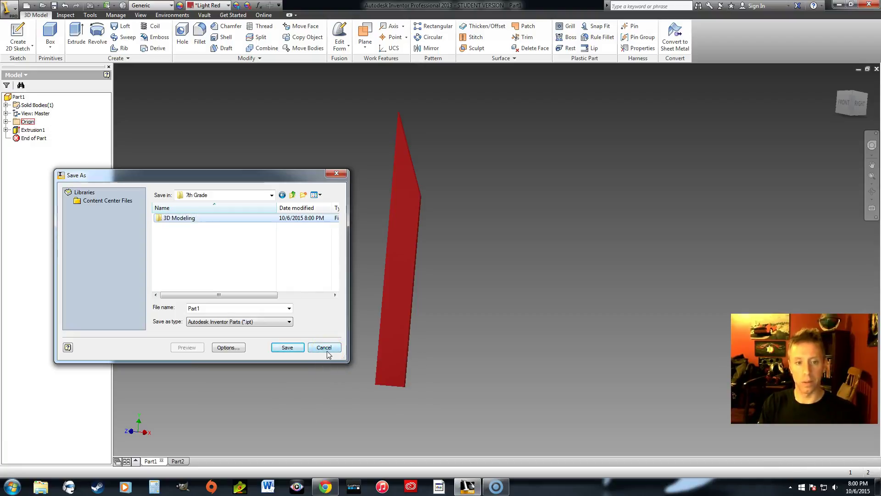
key(Return)
Step: Open the 3D Modeling folder and create a subfolder named Turbine Blade inside it
double_click(178, 218)
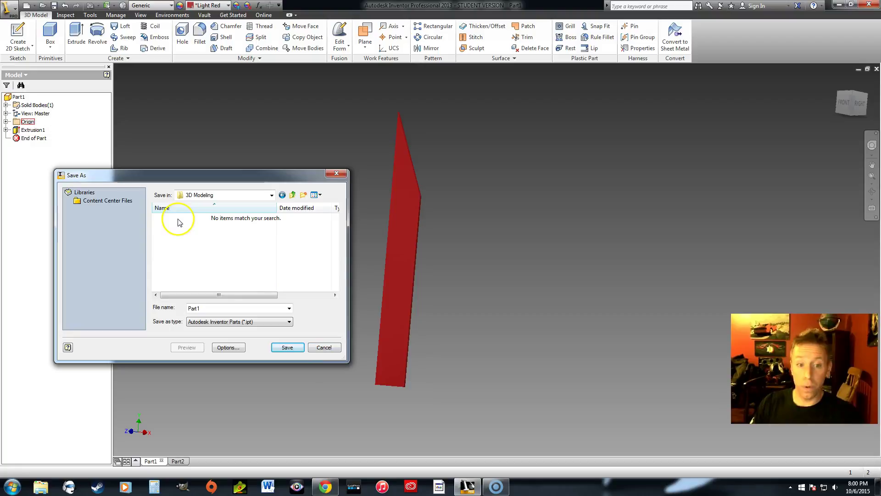
right_click(206, 239)
mouse_move(311, 347)
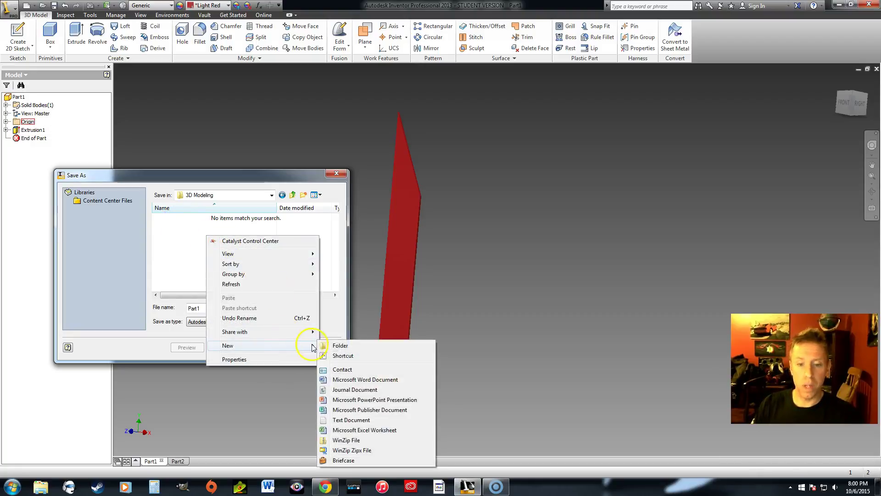
click(338, 345)
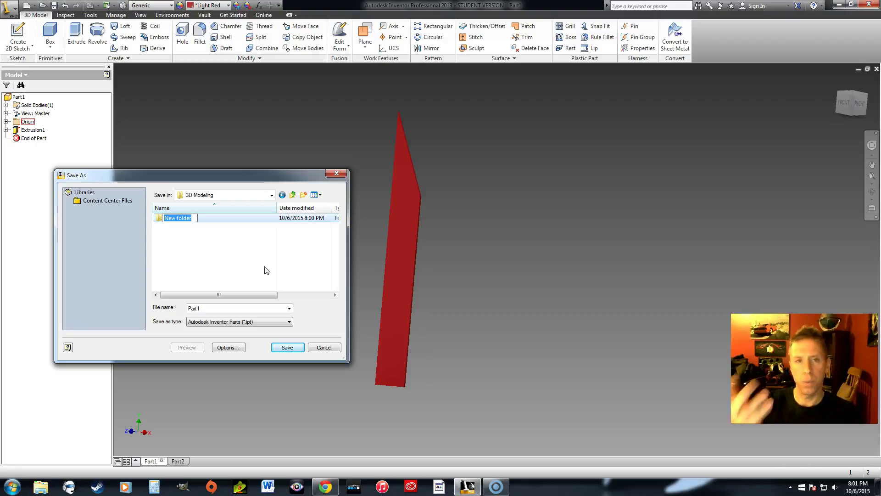
text(Turbin)
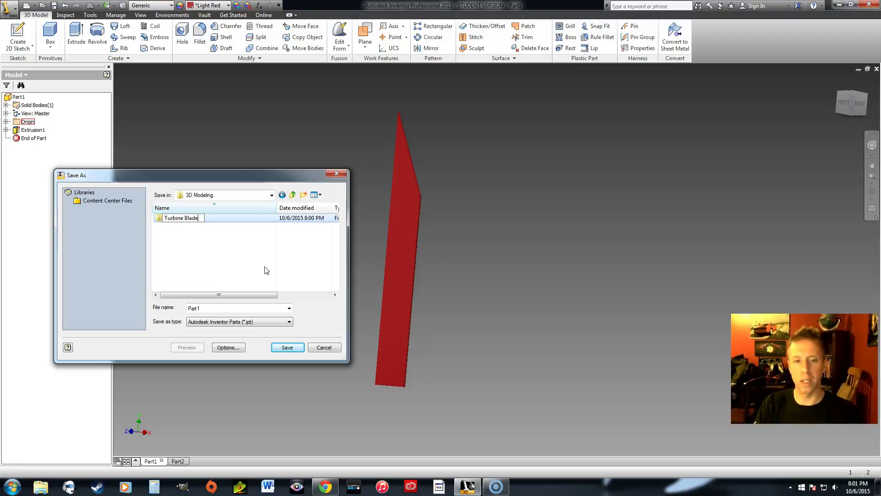
click(229, 248)
Step: Save the blade part in the Turbine Blade folder under the file name Balsa Blade
double_click(190, 219)
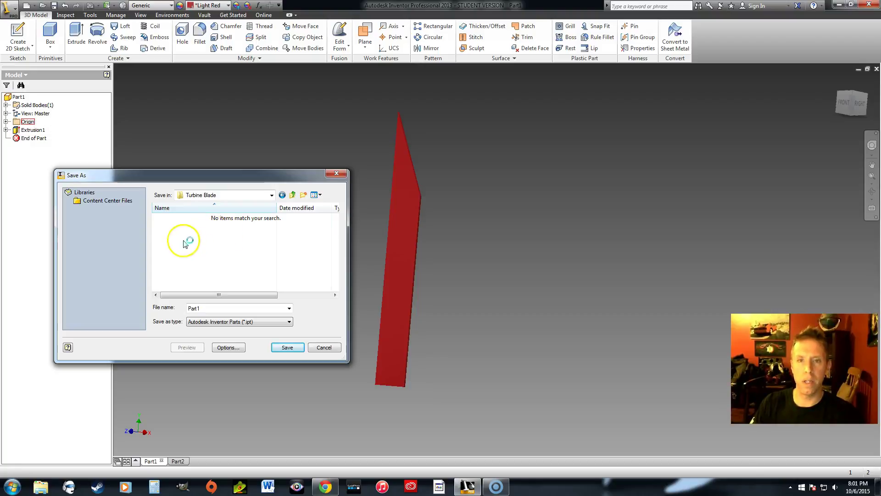
double_click(202, 308)
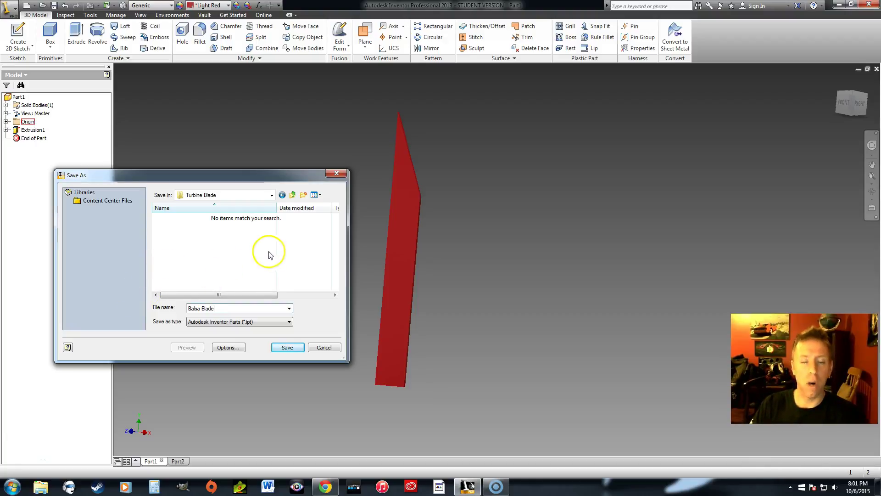
click(289, 348)
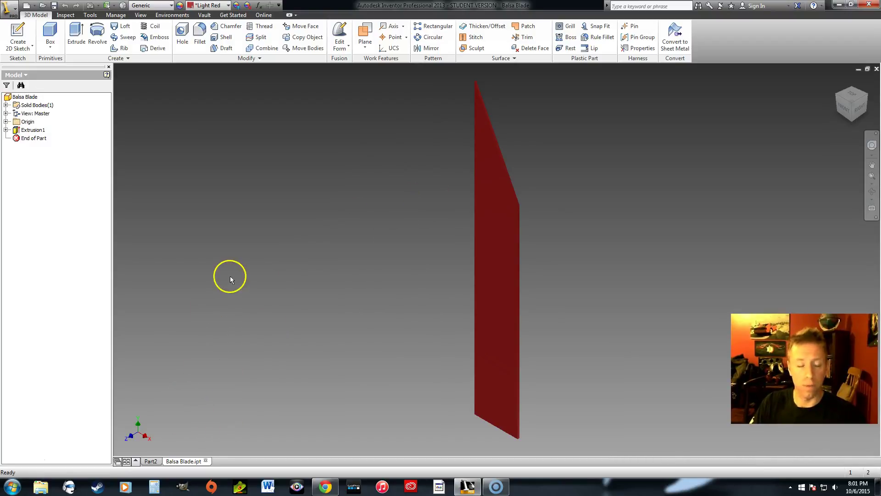
Step: Switch to the unsaved cylindrical rod part and open the Save As dialog for it
click(150, 460)
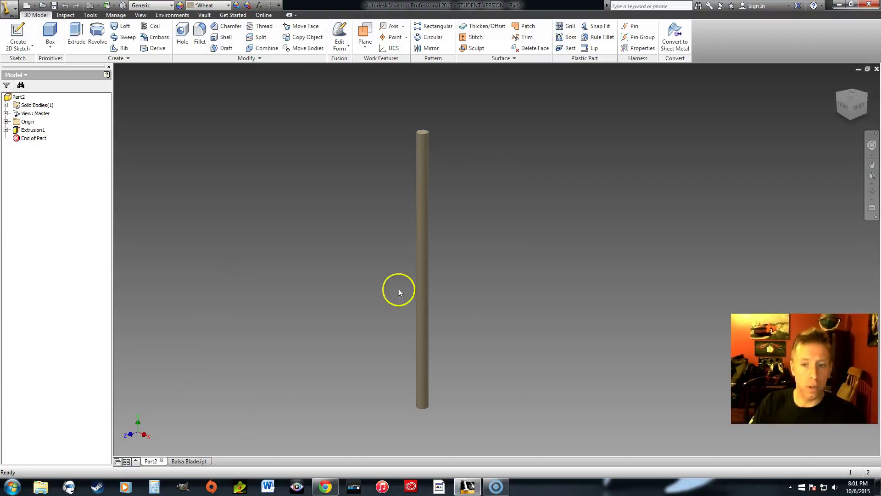
click(11, 14)
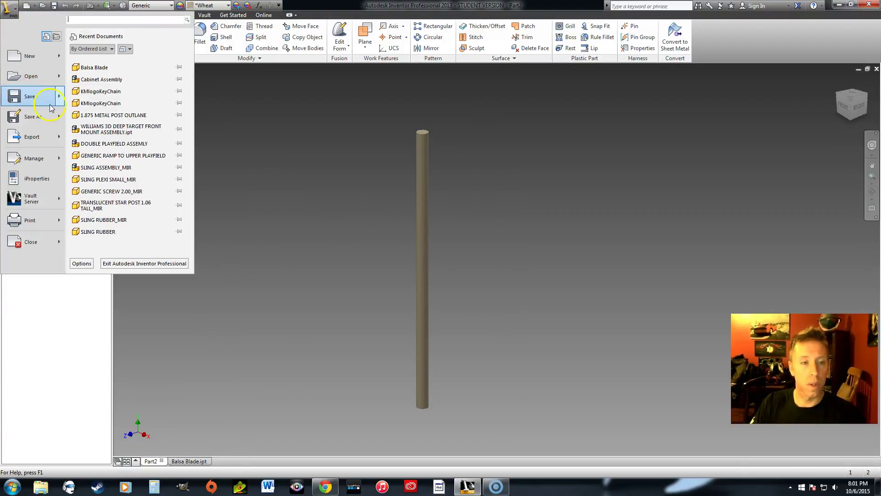
click(32, 116)
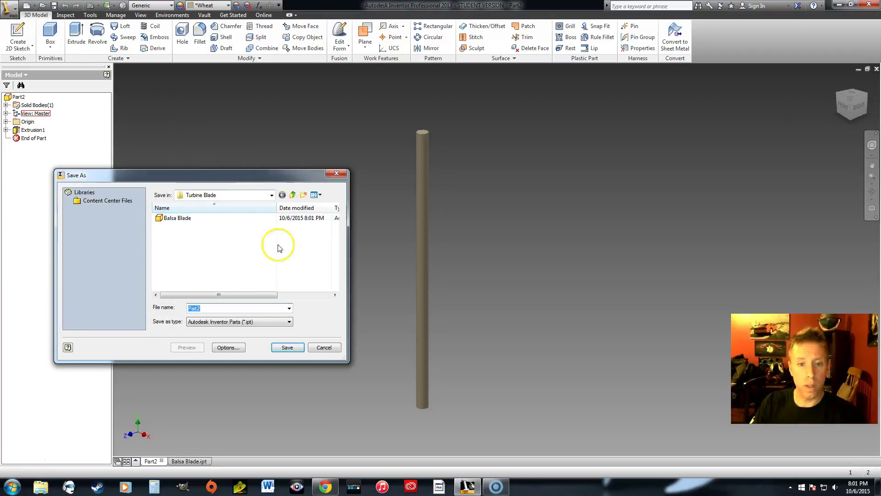
Step: Move up the folder hierarchy from the Turbine Blade folder to the Desktop level
click(293, 194)
click(292, 195)
click(293, 194)
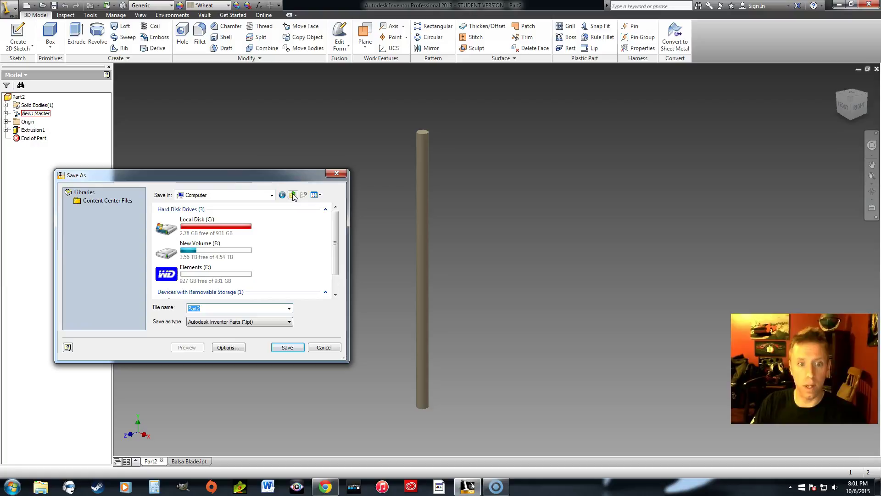
click(292, 194)
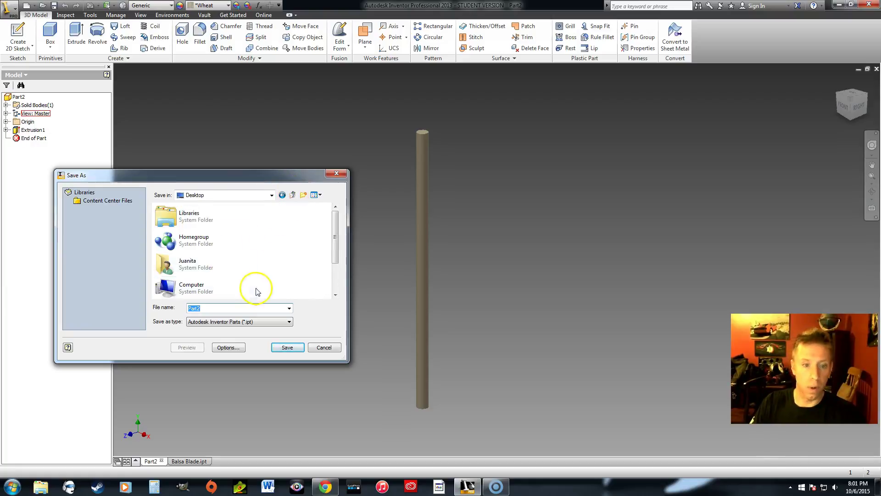
Step: Browse from Computer to the Elements (F:) drive and through STEM, 7th Grade and 3D Modeling into the Turbine Blade folder
double_click(224, 287)
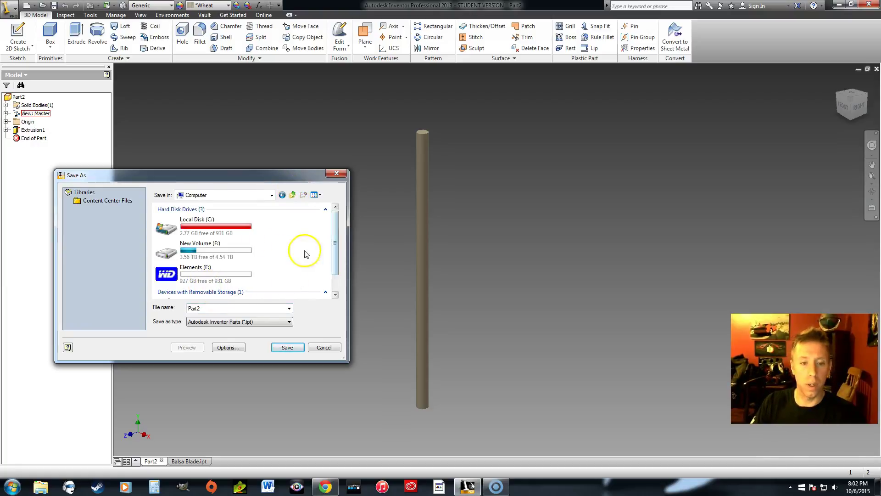
double_click(202, 274)
double_click(169, 244)
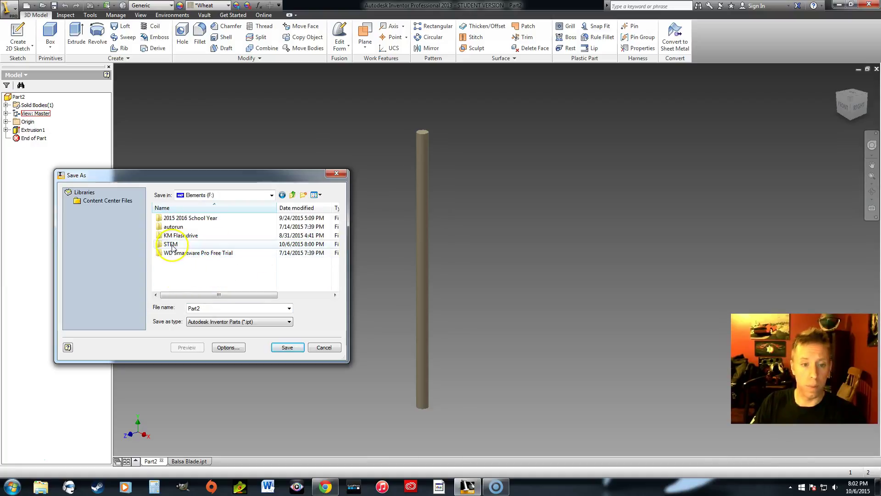
double_click(171, 220)
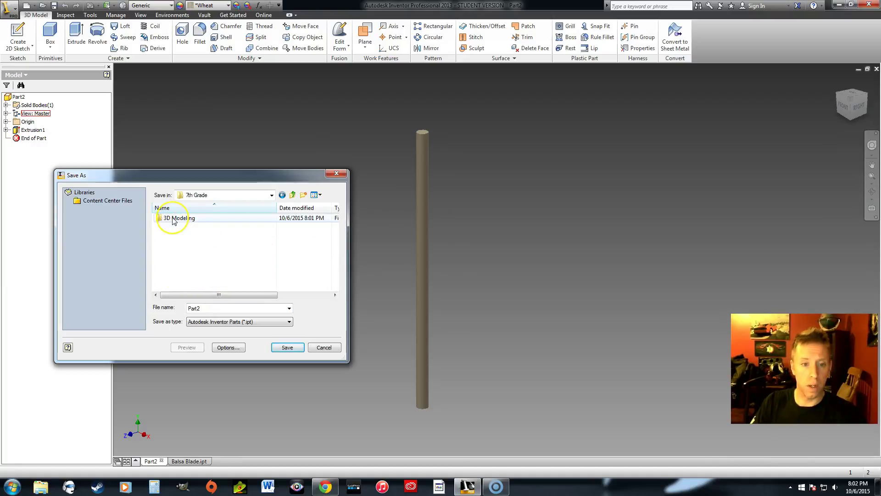
double_click(192, 219)
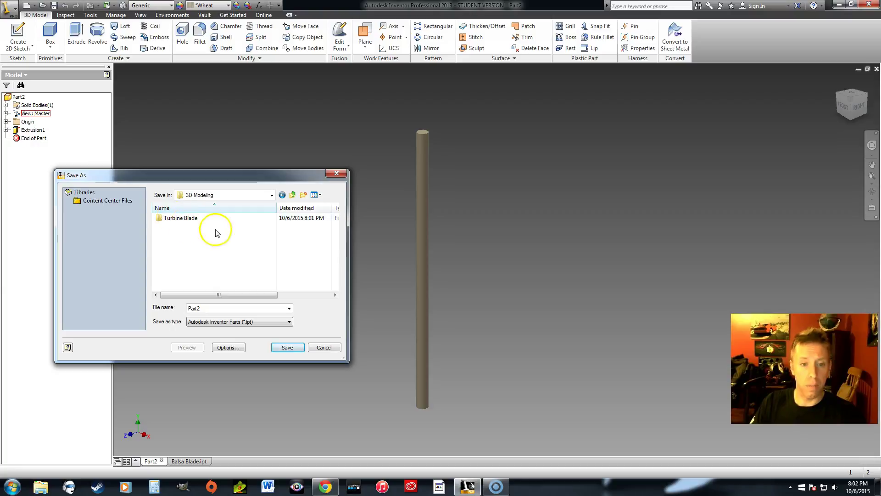
double_click(179, 219)
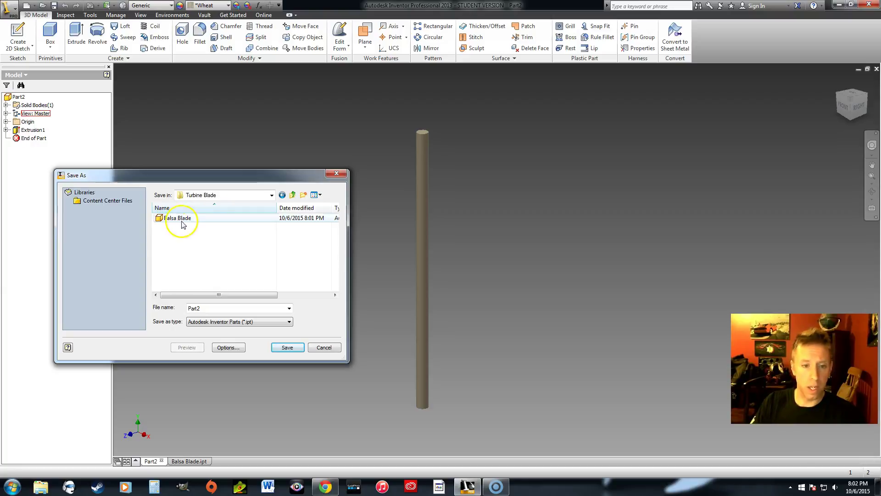
Step: Save the rod part in the Turbine Blade folder under the file name Dowel
double_click(219, 307)
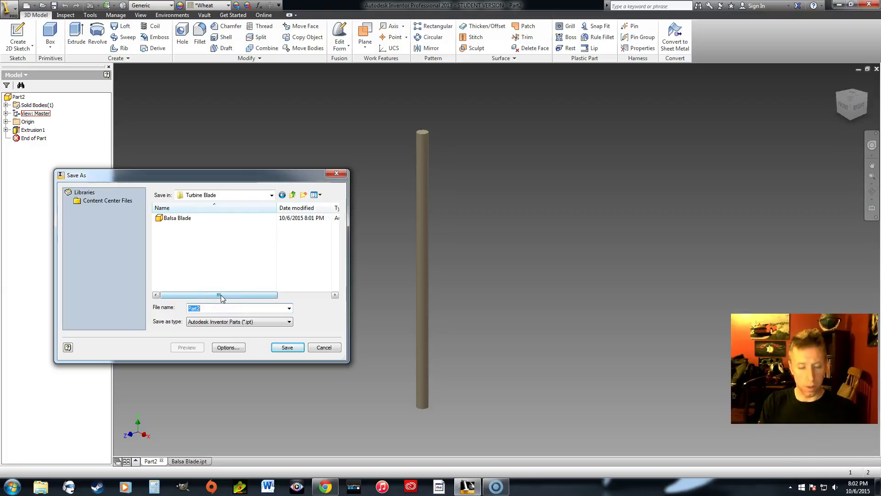
text(Dowel)
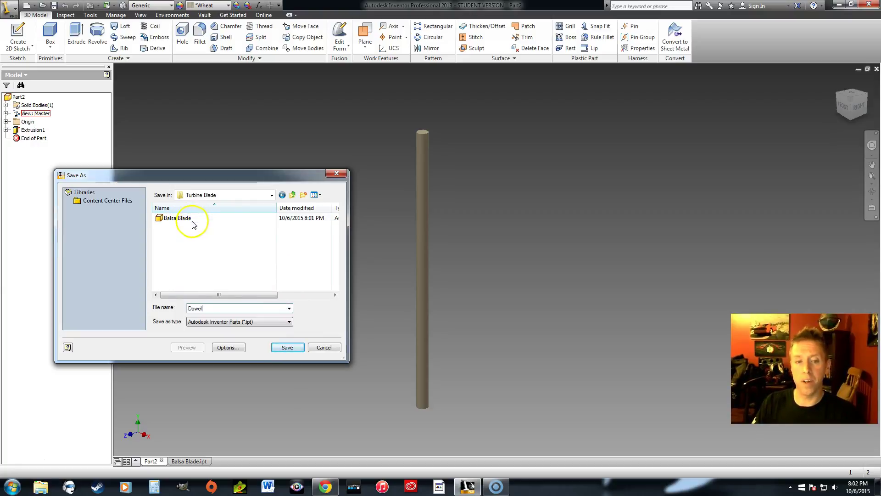
text(l)
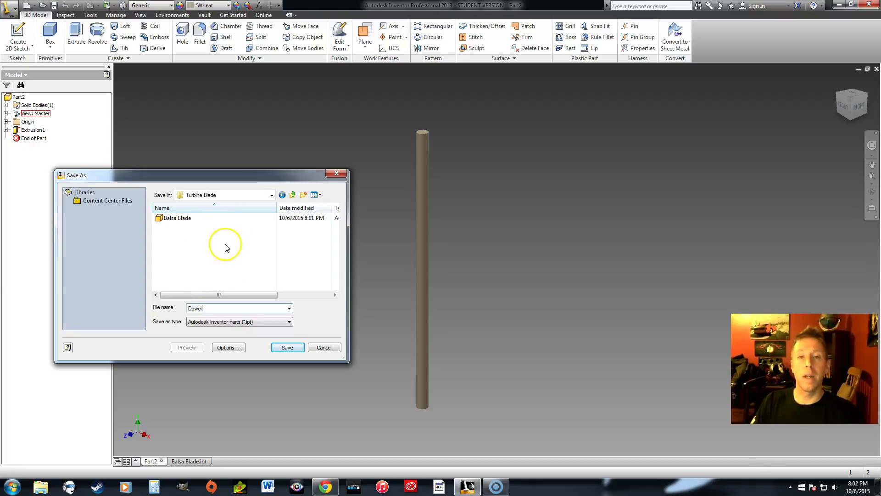
key(BackSpace)
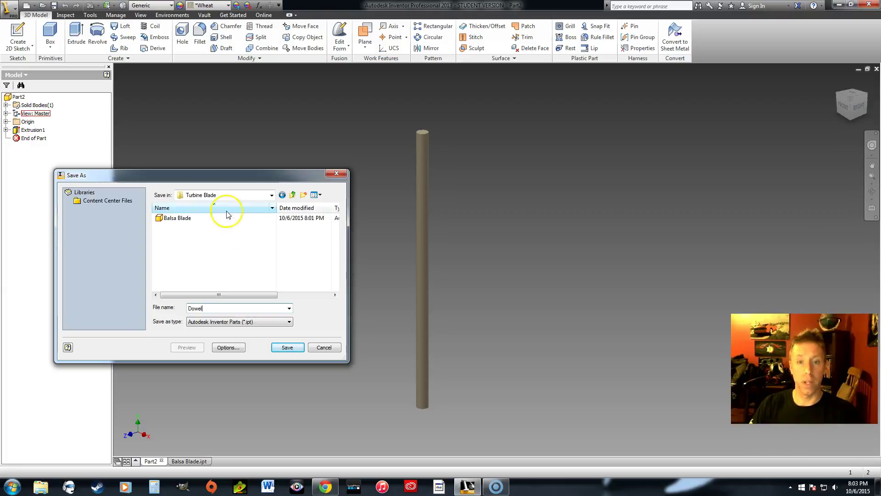
click(256, 264)
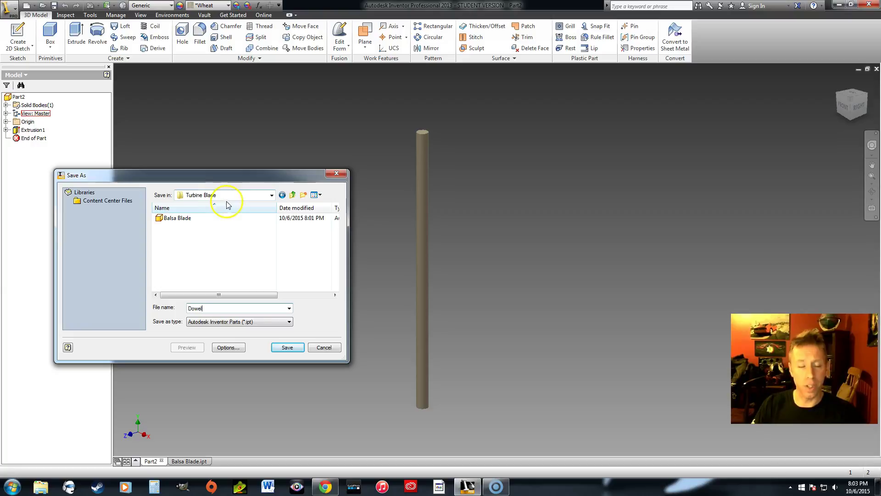
text(l)
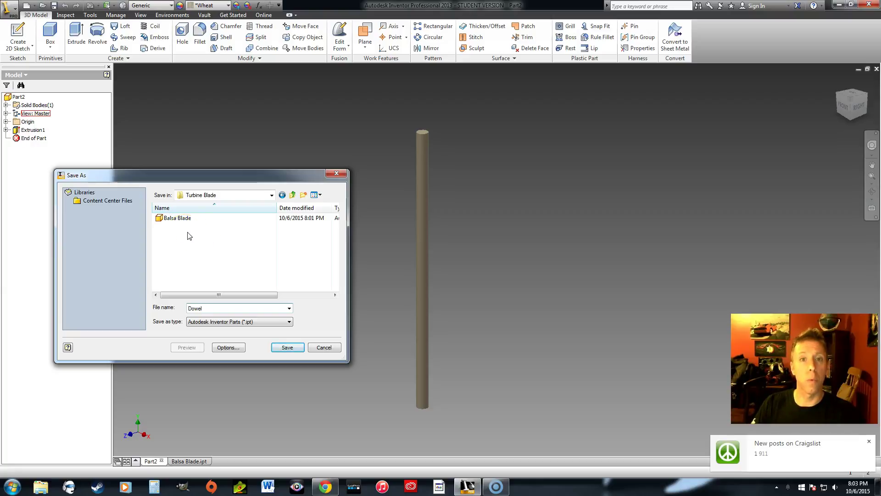
text(l)
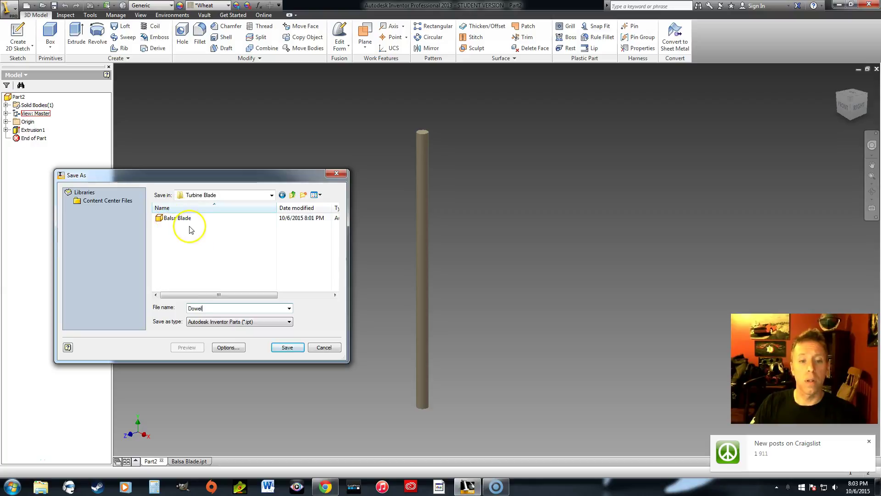
click(305, 347)
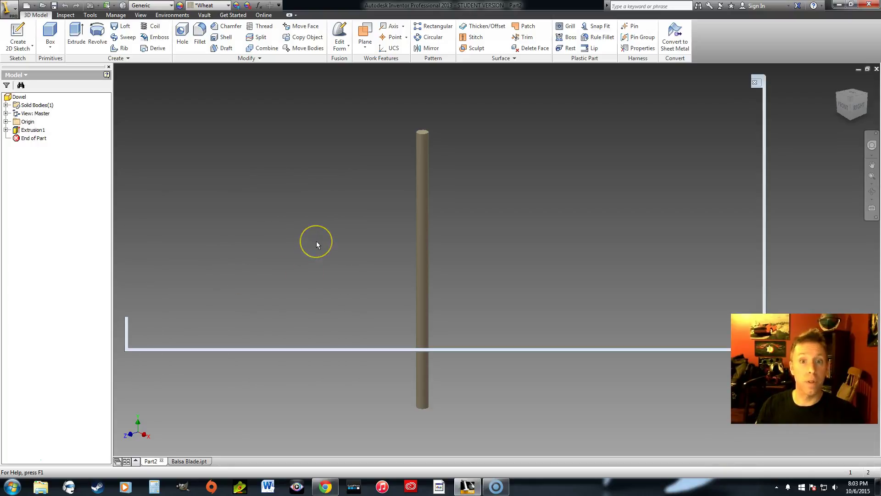